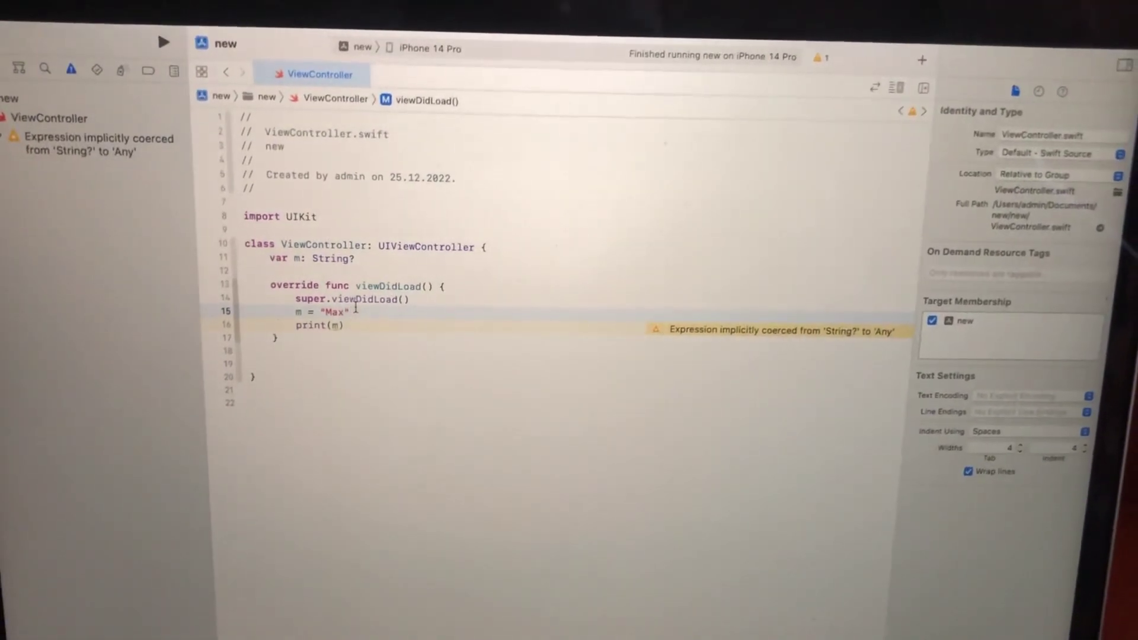
Add a blank line 16 before print(m) in viewDidLoad and clear the mistyped text on it.
key("Return")
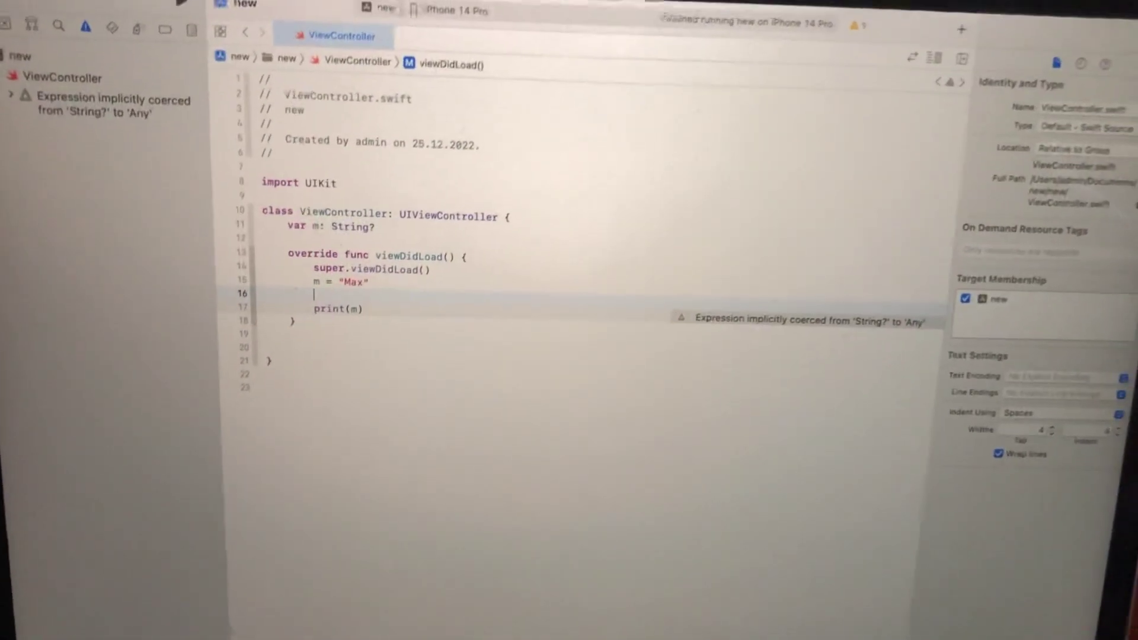
type("g")
key("BackSpace")
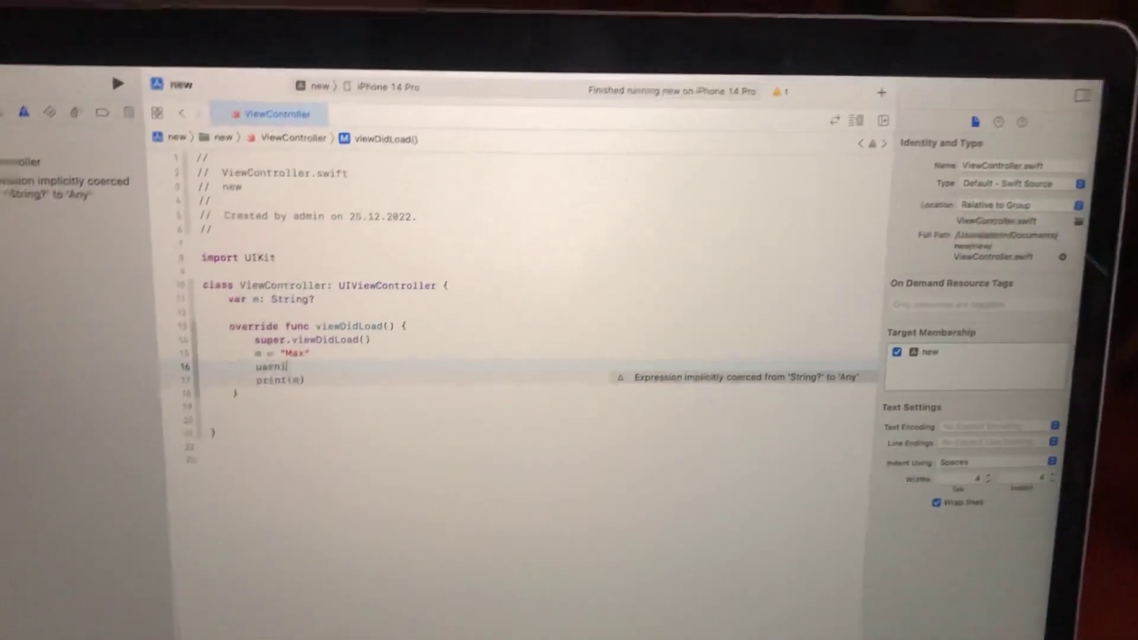
key("BackSpace")
key("BackSpace")
key("BackSpace")
key("BackSpace")
key("BackSpace")
key("BackSpace")
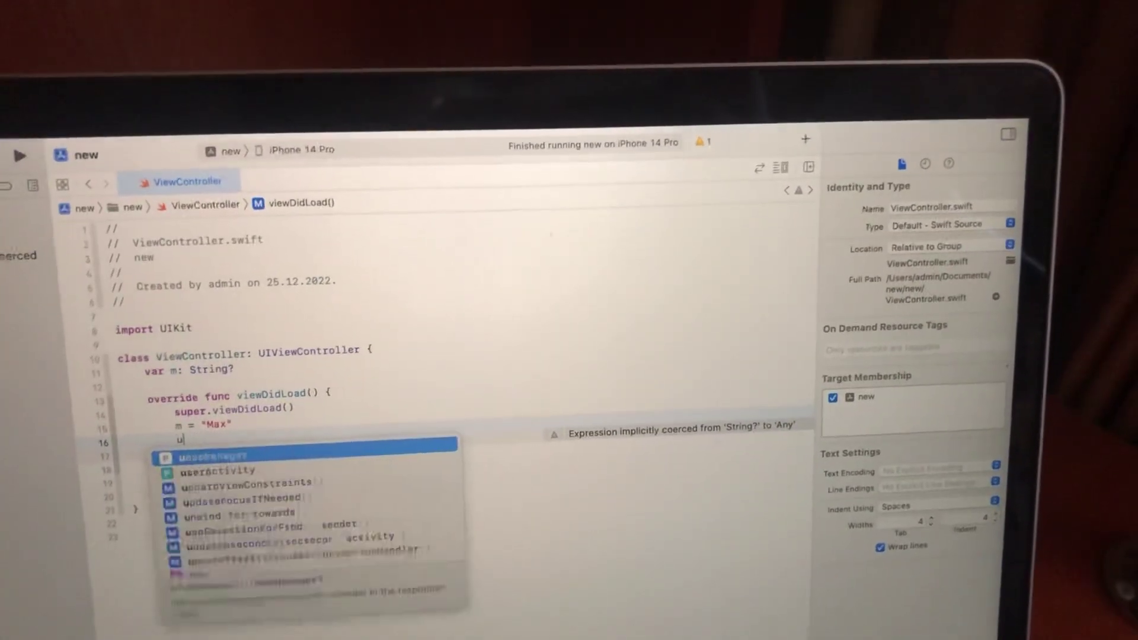
key("Escape")
type("gua")
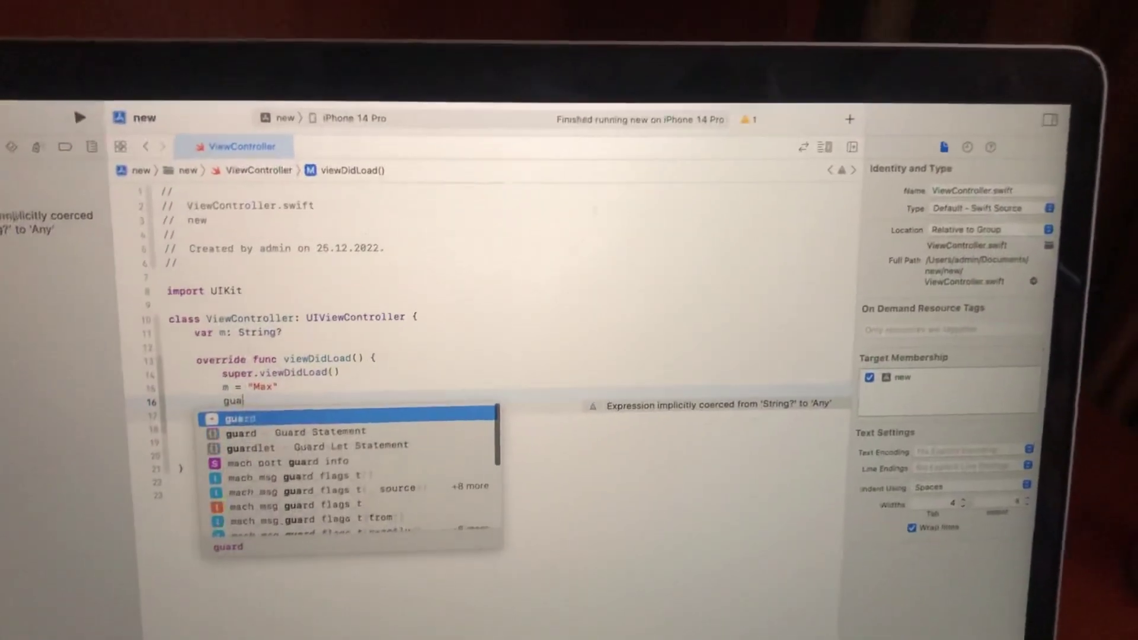
type("rd max")
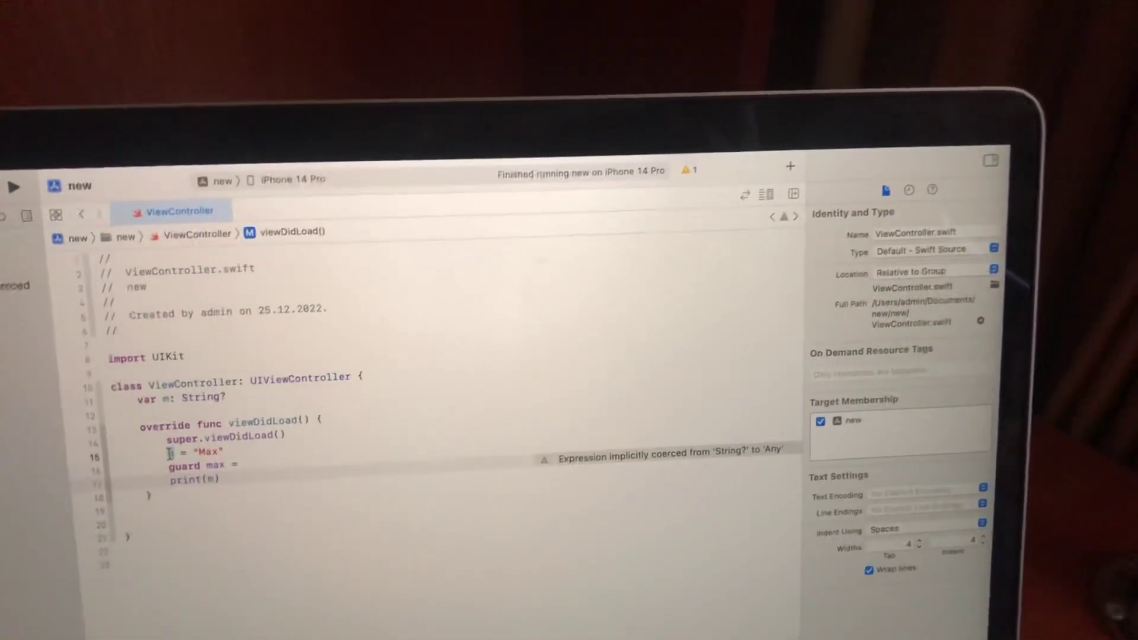
type("m")
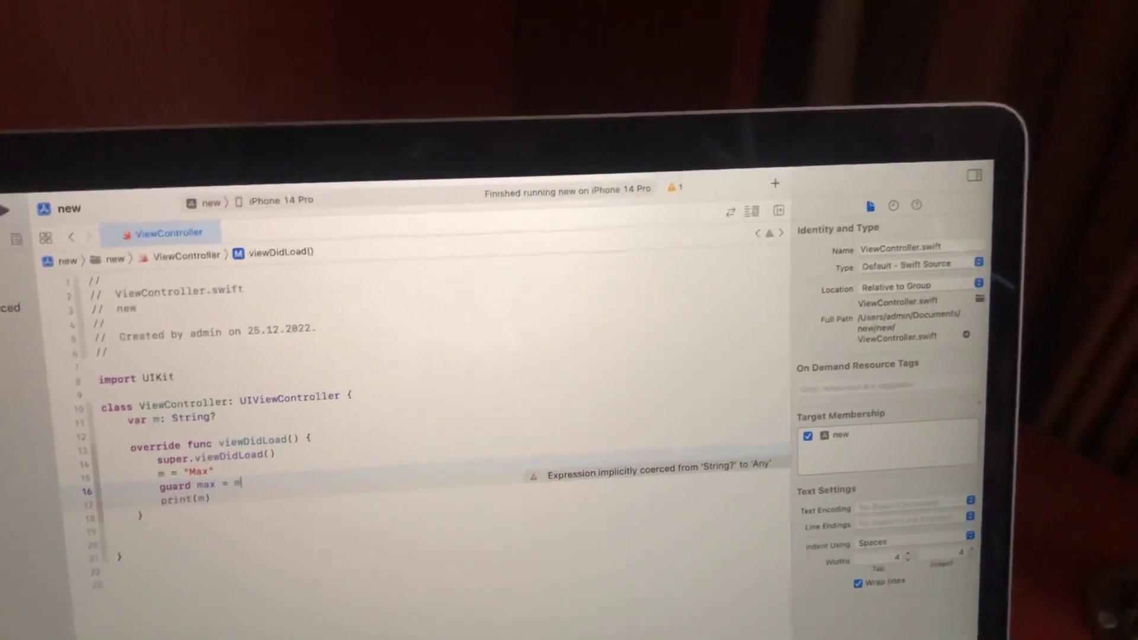
type(" else")
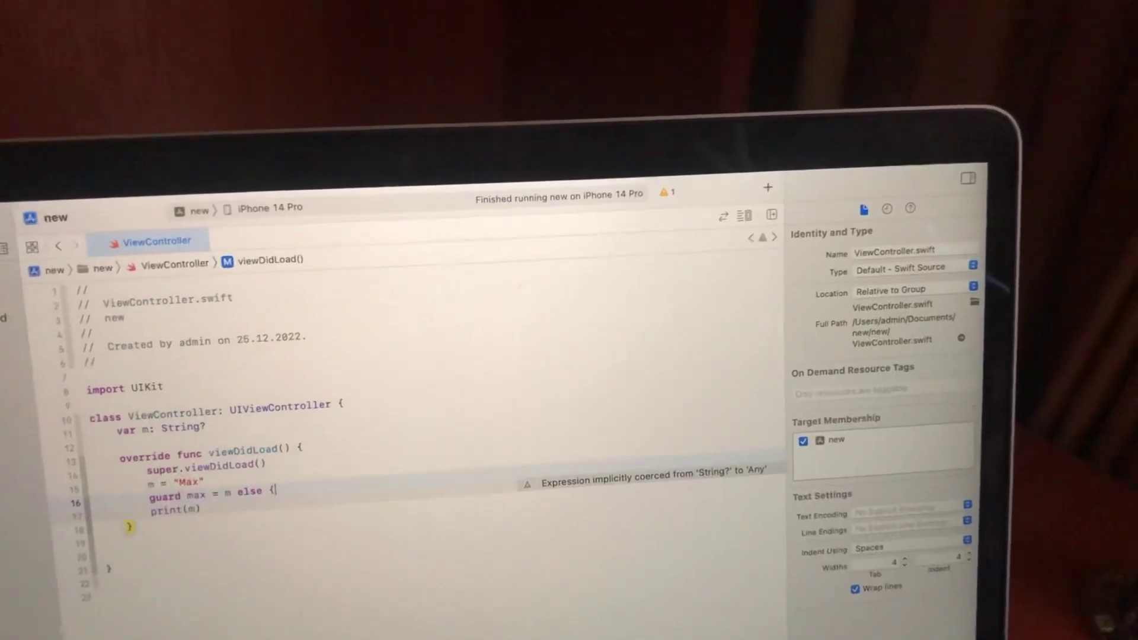
type(" {")
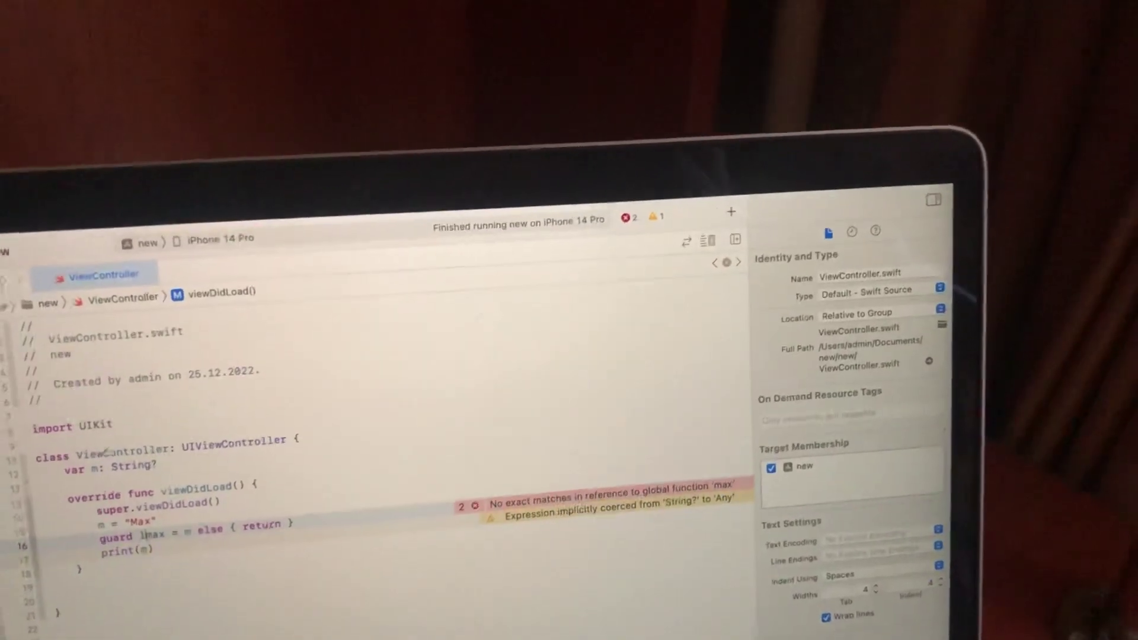
type("t")
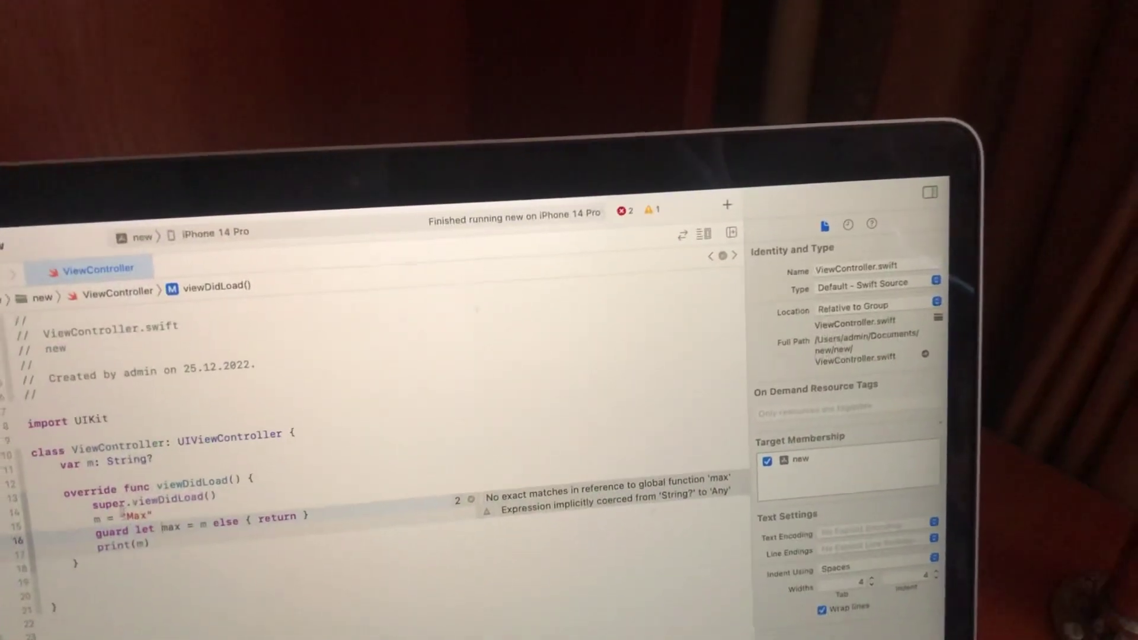
Select the word max in the guard let line on line 16.
double_click(171, 523)
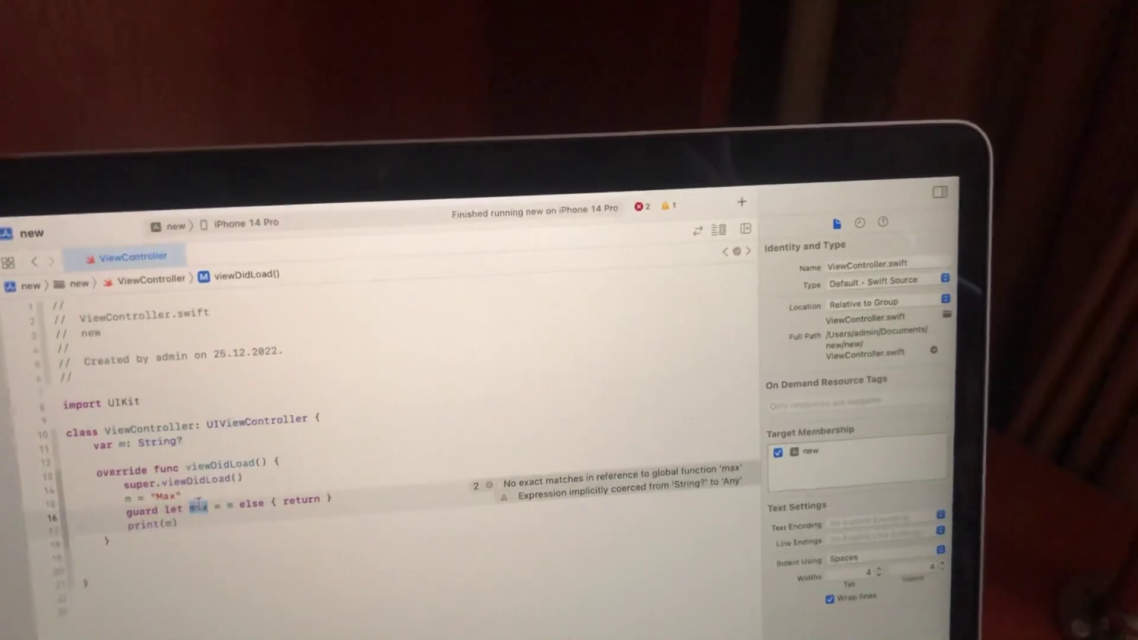